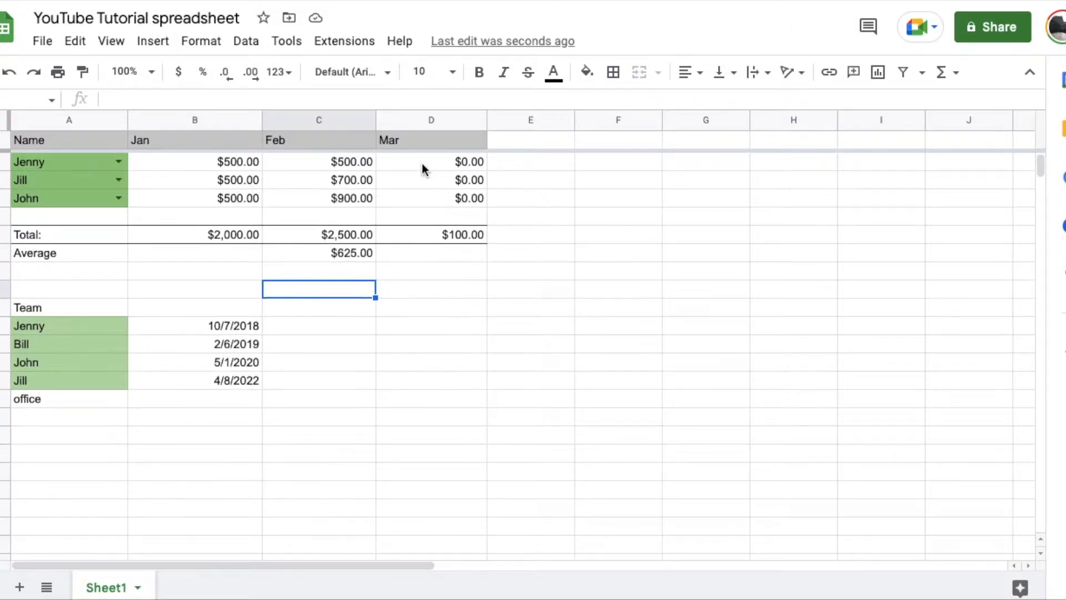
pyautogui.scroll(-3, 423, 169)
pyautogui.scroll(-5, 325, 143)
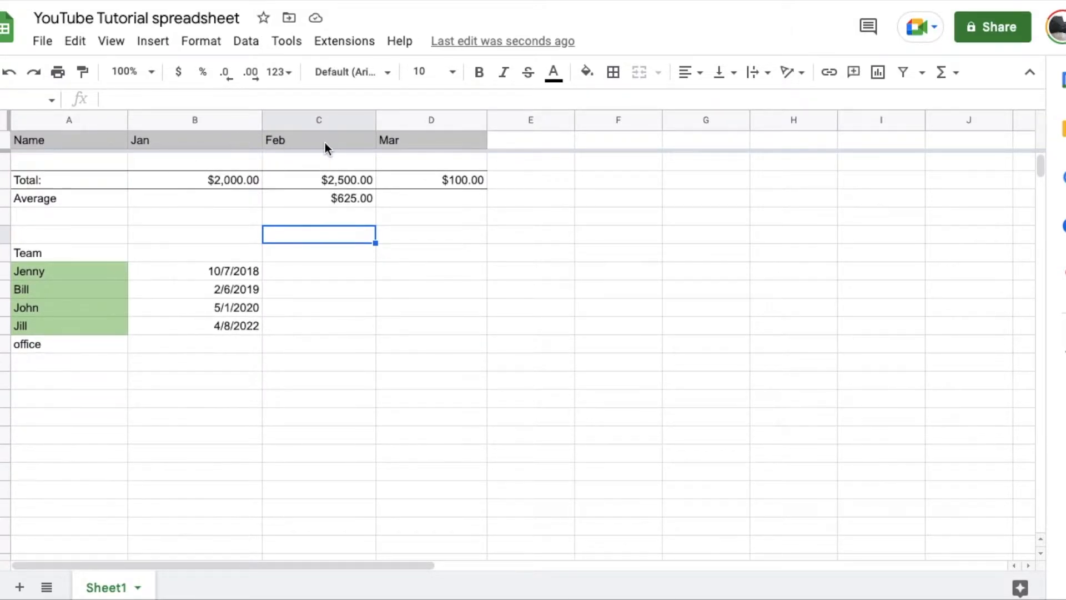
pyautogui.scroll(4, 325, 142)
pyautogui.scroll(4, 325, 143)
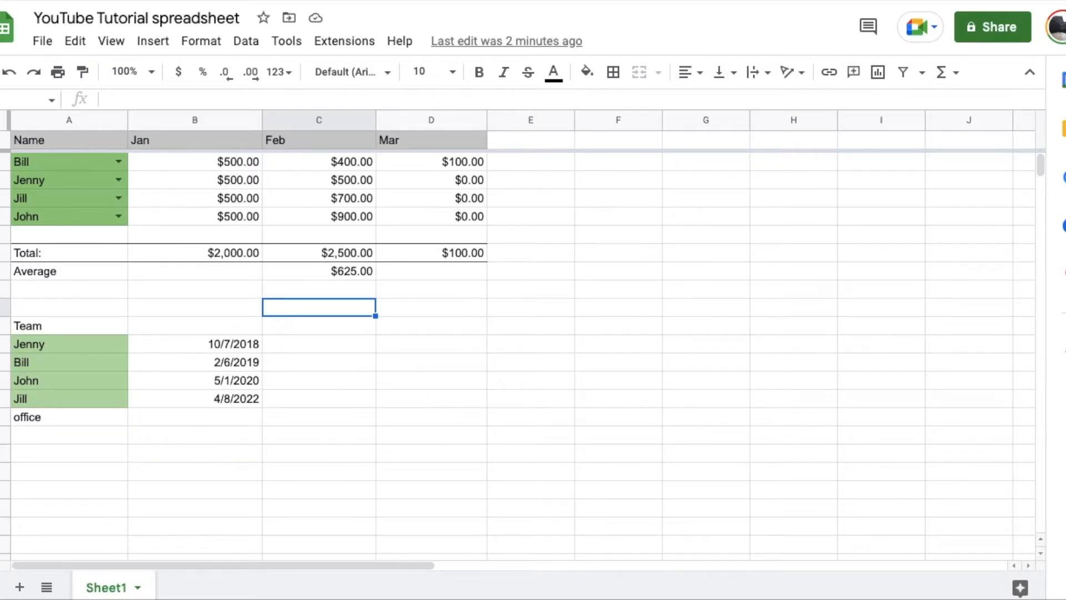
# Freeze rows up to row 5 so the header and rows Bill through John stay fixed
pyautogui.click(5, 216)
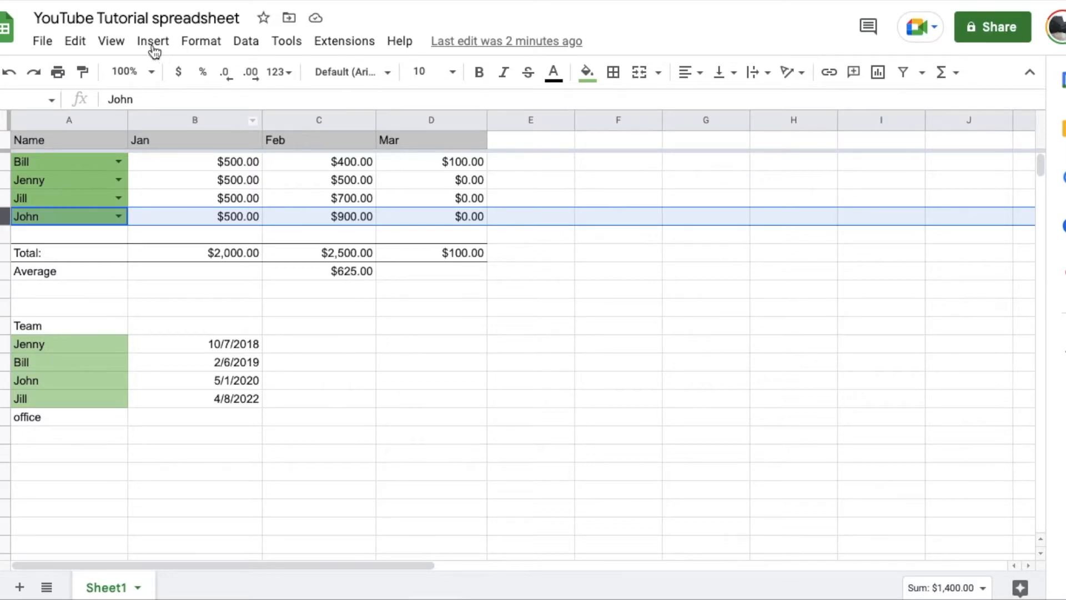
pyautogui.click(111, 40)
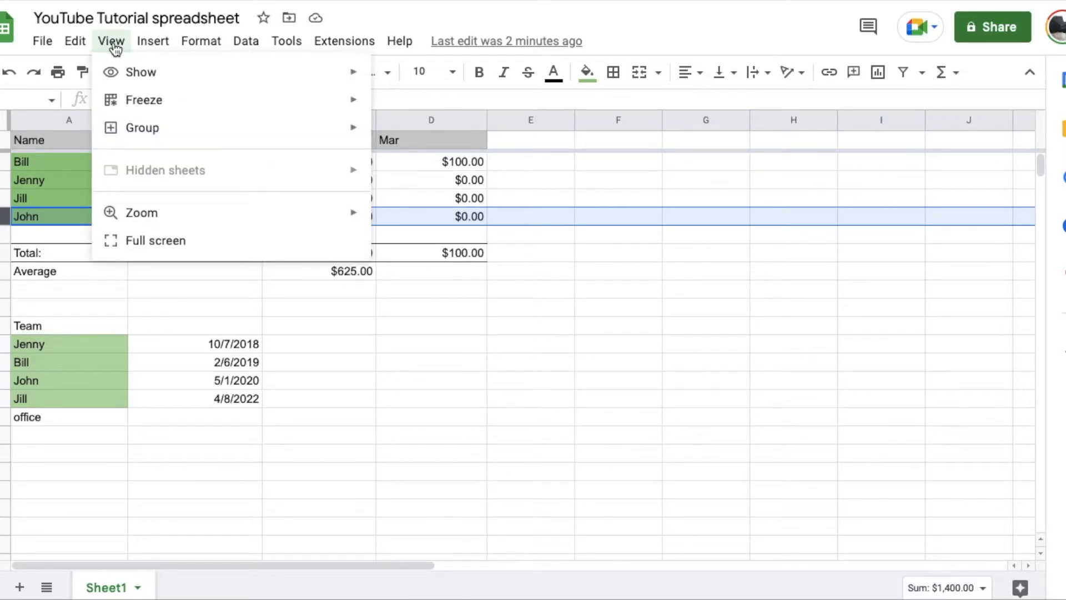
pyautogui.moveTo(144, 100)
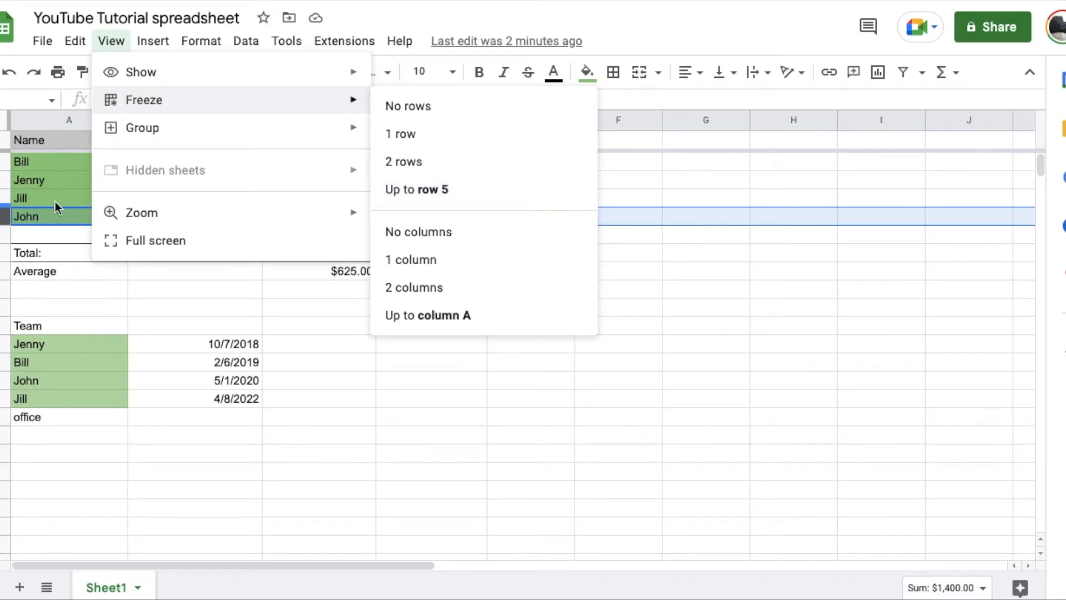
pyautogui.click(433, 189)
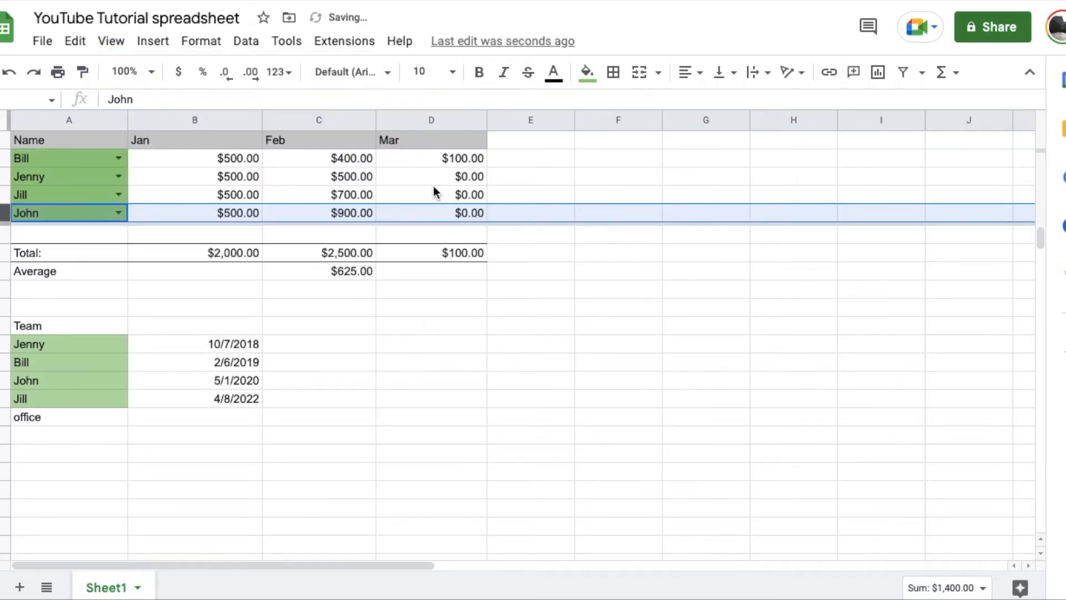
pyautogui.scroll(-3, 231, 200)
pyautogui.scroll(-3, 231, 200)
pyautogui.scroll(-2, 231, 199)
pyautogui.scroll(3, 231, 199)
pyautogui.scroll(3, 231, 199)
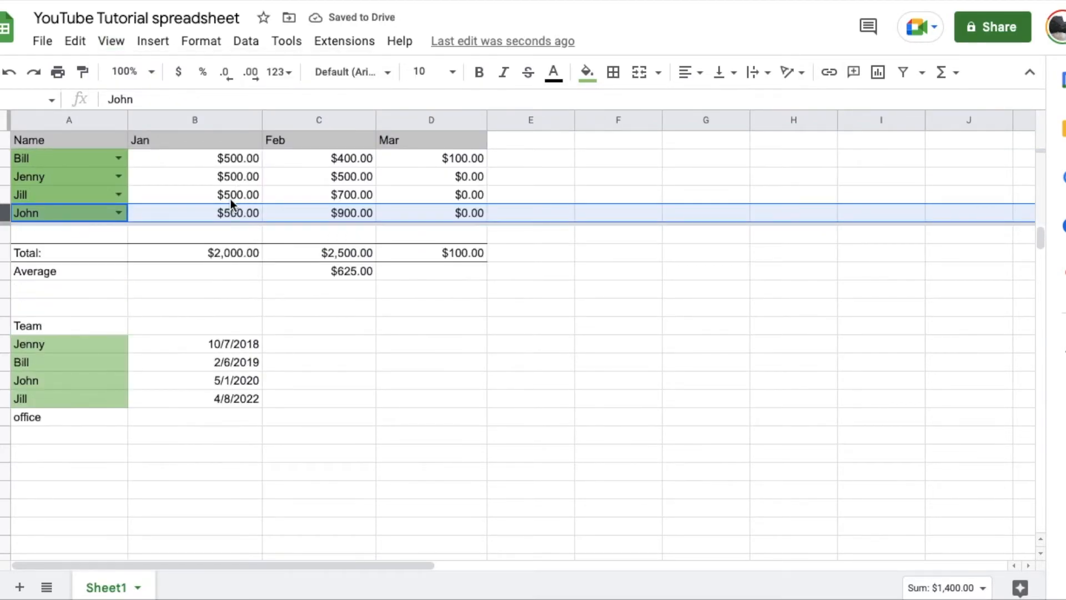
pyautogui.scroll(-3, 231, 199)
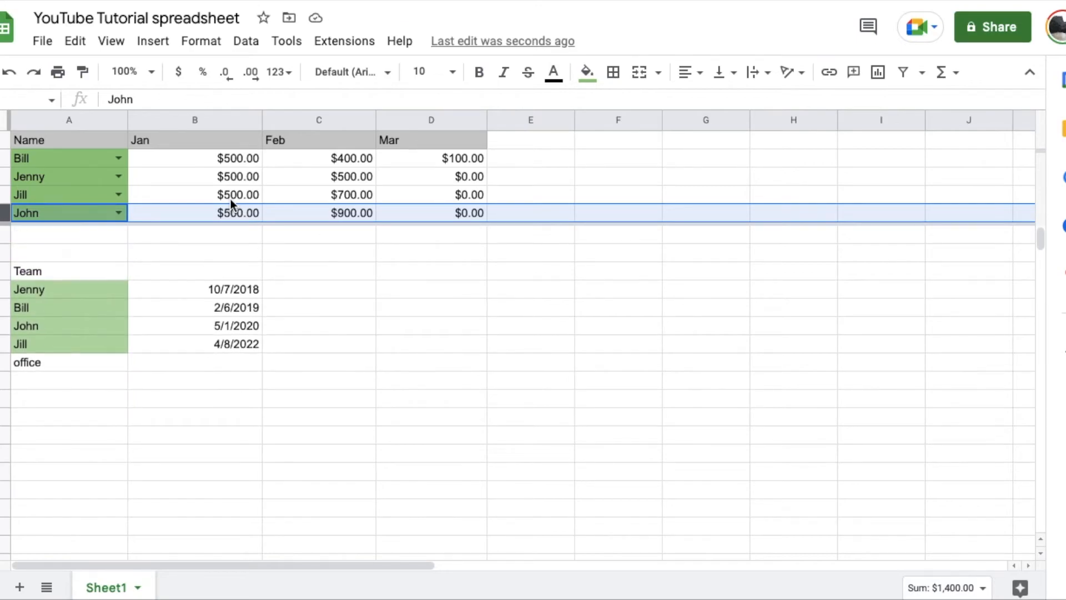
pyautogui.scroll(3, 231, 199)
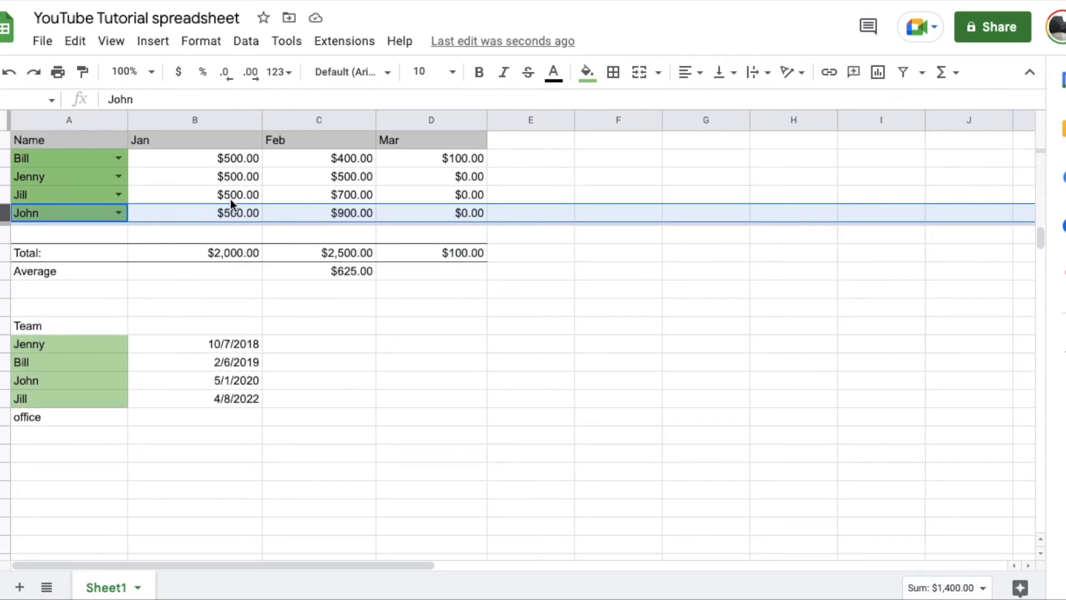